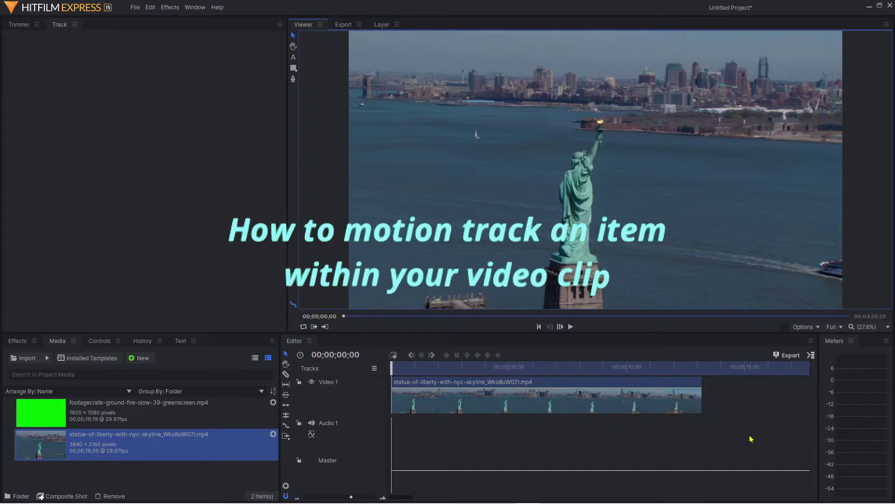
# Step: Preview the statue clip, convert it to a composite shot, and add a tracker to its layer
pyautogui.click(570, 327)
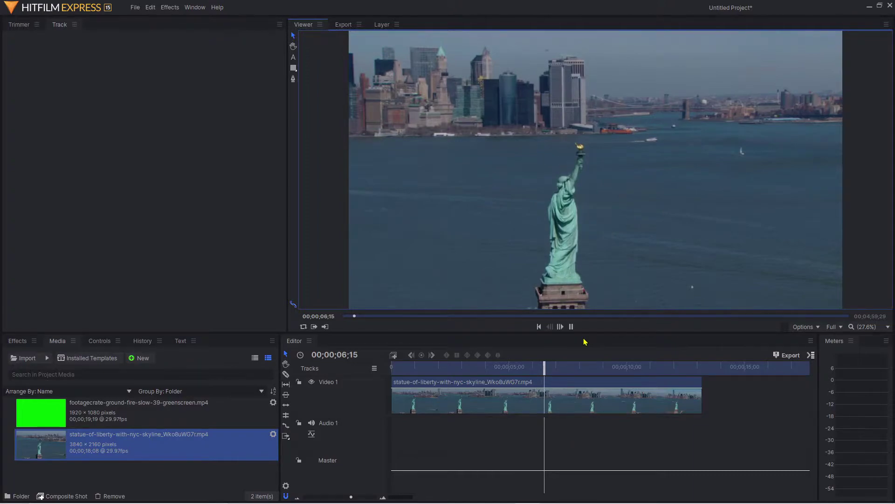
pyautogui.click(571, 326)
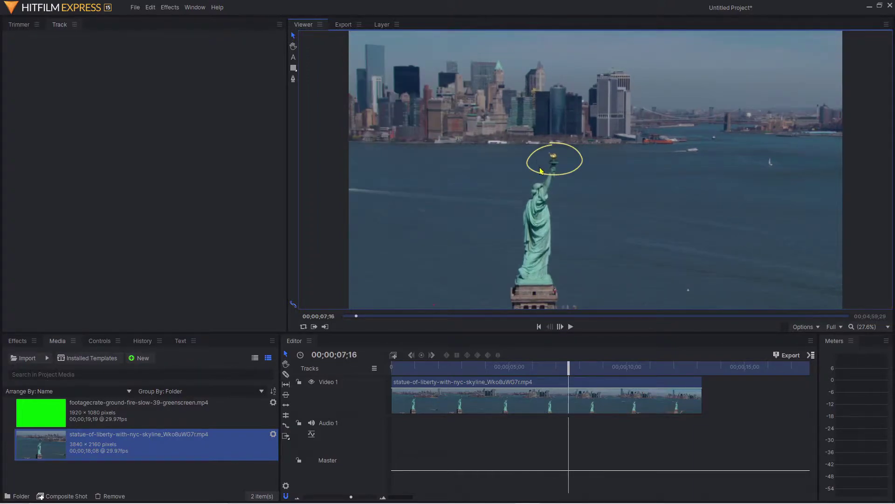
pyautogui.rightClick(583, 384)
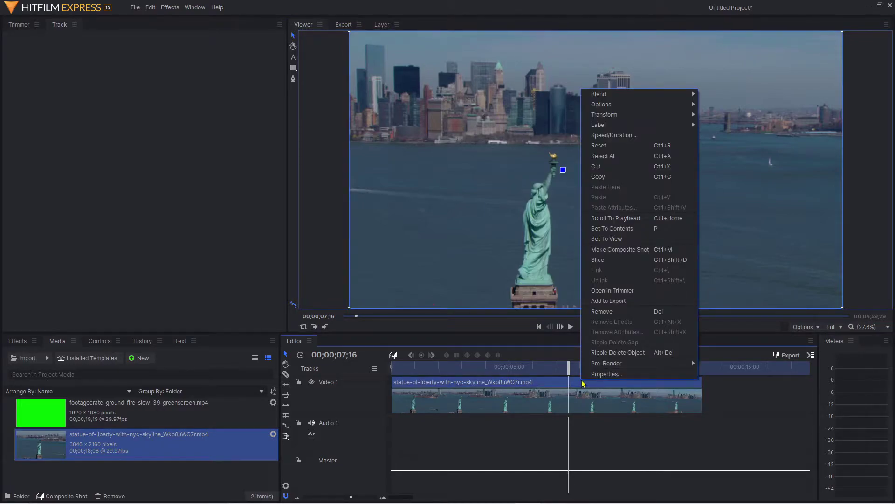
pyautogui.click(654, 250)
pyautogui.click(511, 280)
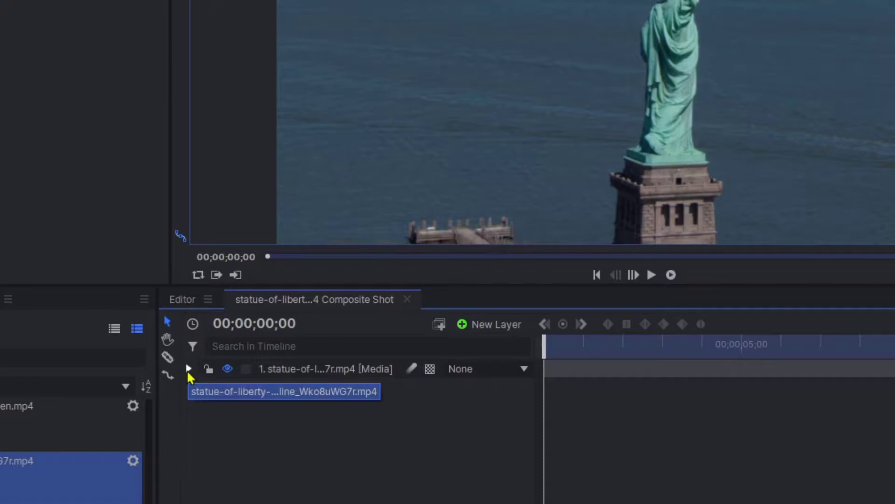
pyautogui.click(188, 371)
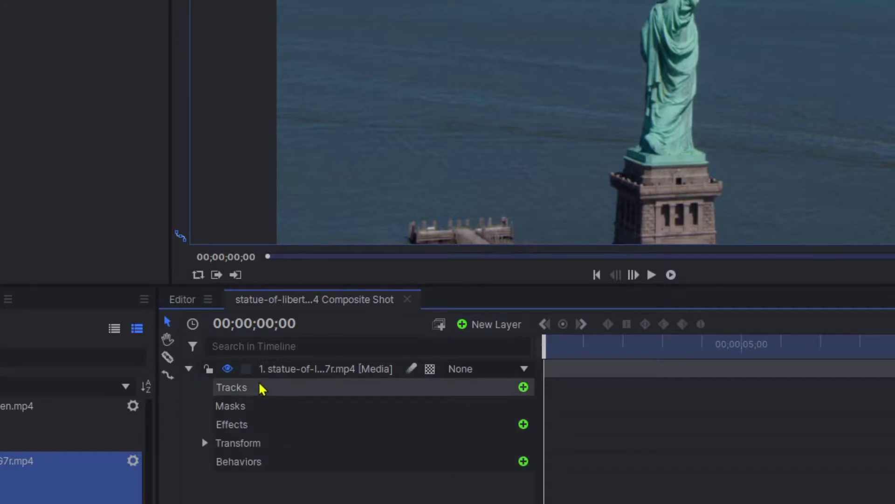
pyautogui.click(524, 387)
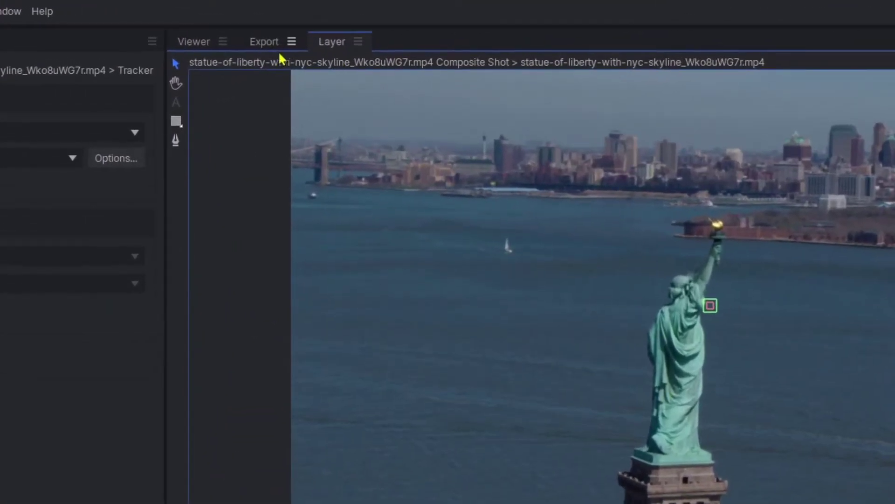
pyautogui.click(187, 42)
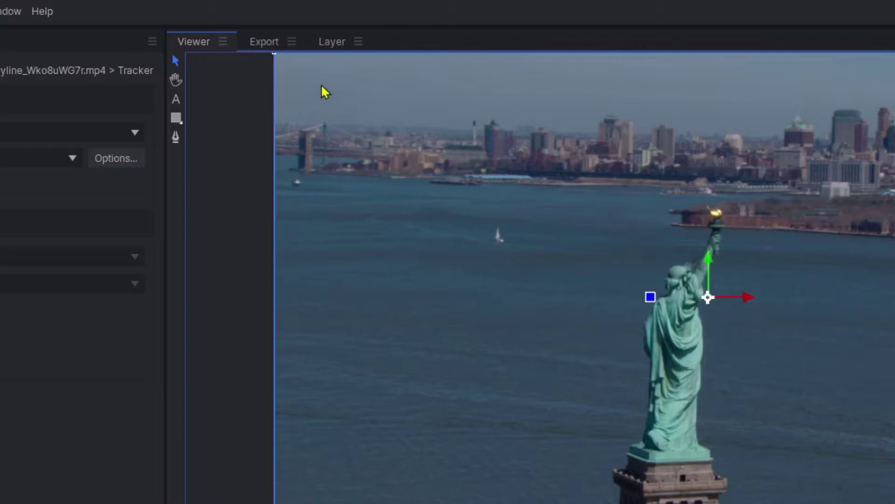
pyautogui.click(341, 46)
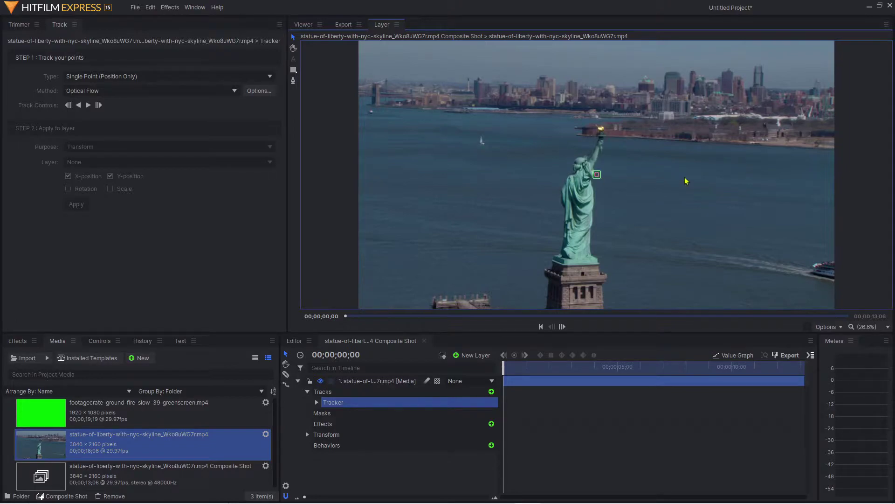
# Step: Zoom in on the torch and move the tracker point onto the torch flame
pyautogui.scroll(5, 667, 209)
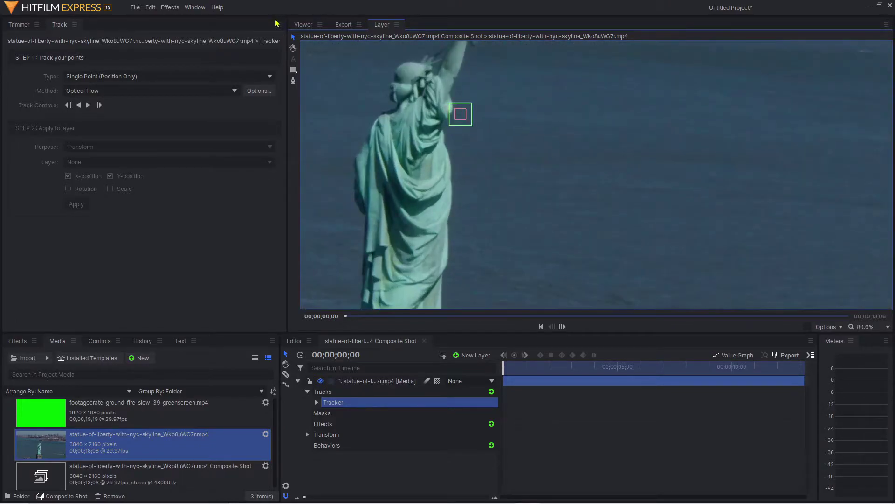
pyautogui.moveTo(583, 120); pyautogui.dragTo(676, 228)
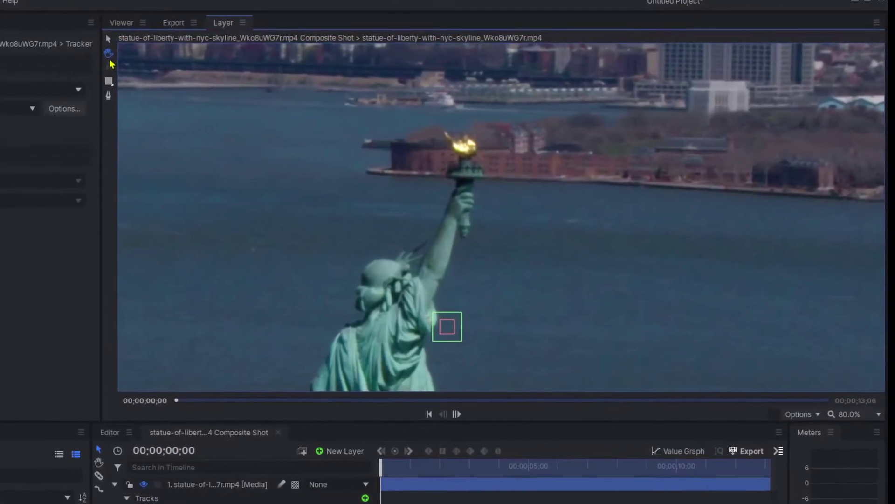
pyautogui.click(152, 37)
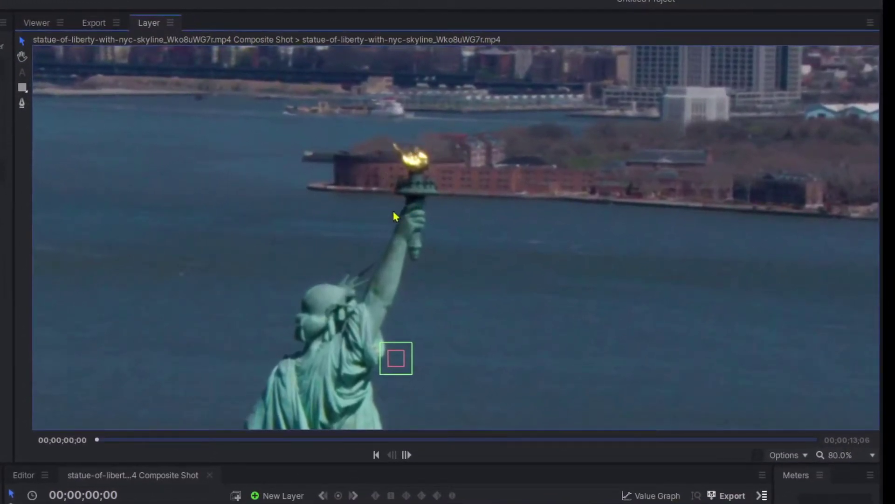
pyautogui.click(403, 360)
pyautogui.moveTo(401, 359); pyautogui.dragTo(420, 159)
# Step: Center the torch in view and enlarge the tracker's inner feature and outer search boxes
pyautogui.scroll(5, 625, 270)
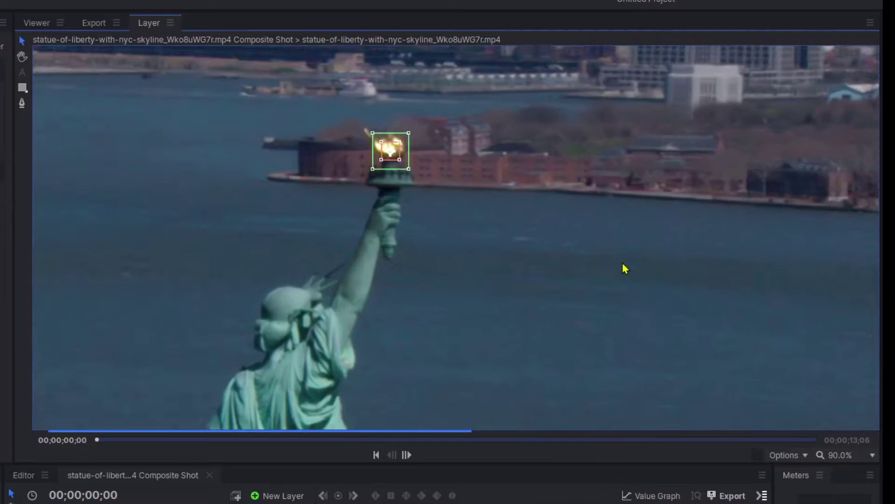
pyautogui.click(21, 56)
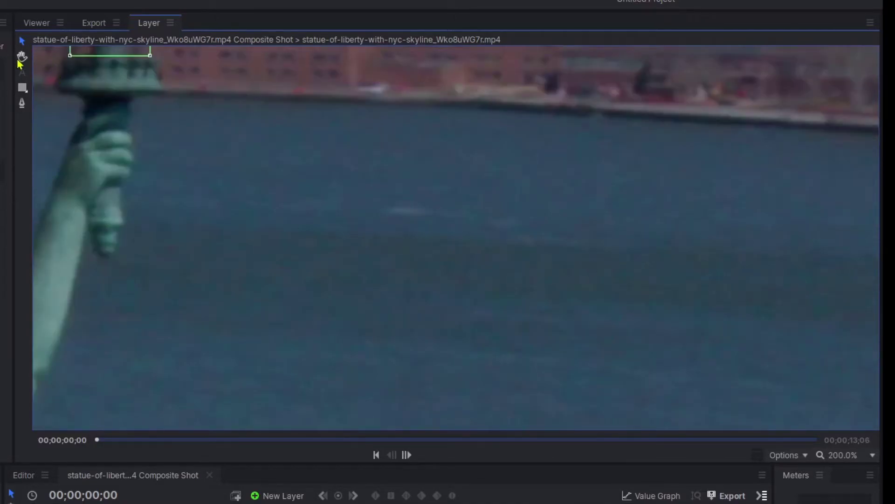
pyautogui.moveTo(394, 202); pyautogui.dragTo(578, 407)
pyautogui.moveTo(527, 322); pyautogui.dragTo(737, 373)
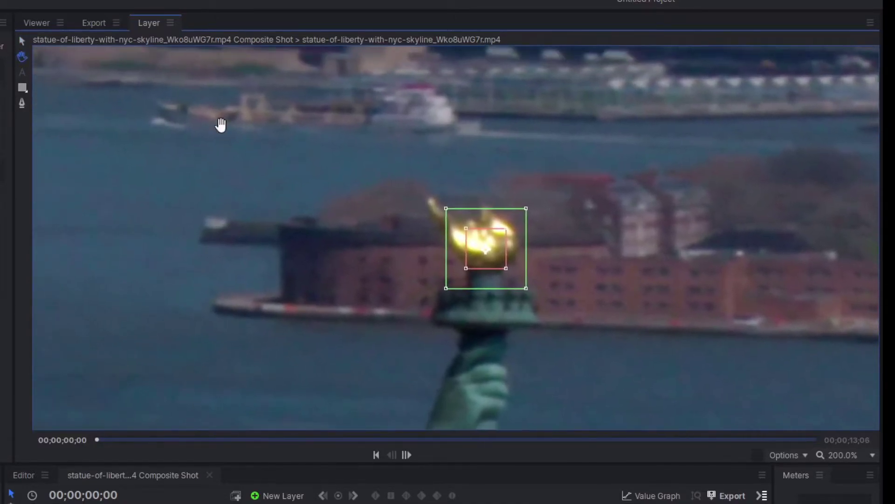
pyautogui.click(22, 41)
pyautogui.moveTo(527, 293); pyautogui.dragTo(578, 351)
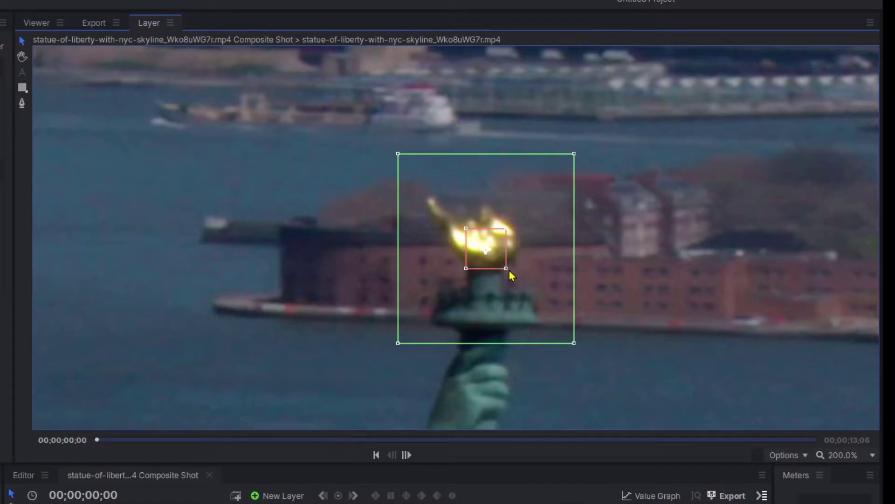
pyautogui.moveTo(508, 270)
pyautogui.mouseDown()
pyautogui.moveTo(537, 293)
pyautogui.moveTo(511, 270)
pyautogui.mouseUp()
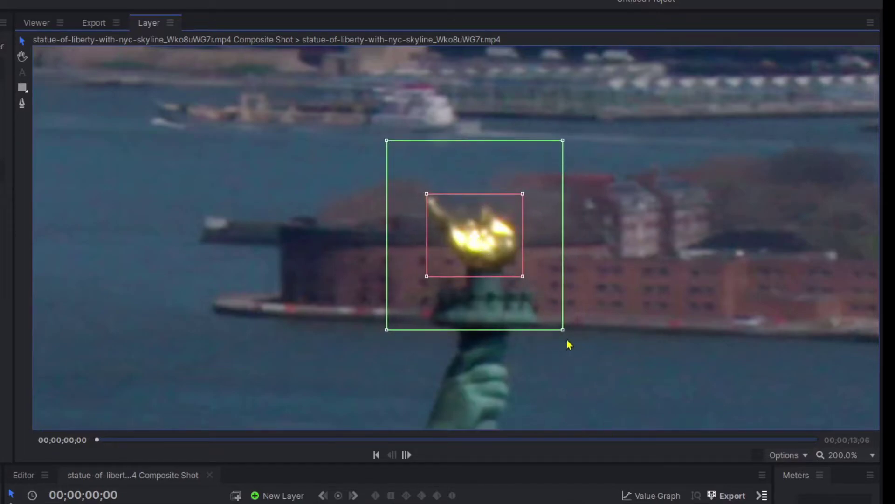
pyautogui.moveTo(564, 332); pyautogui.dragTo(575, 353)
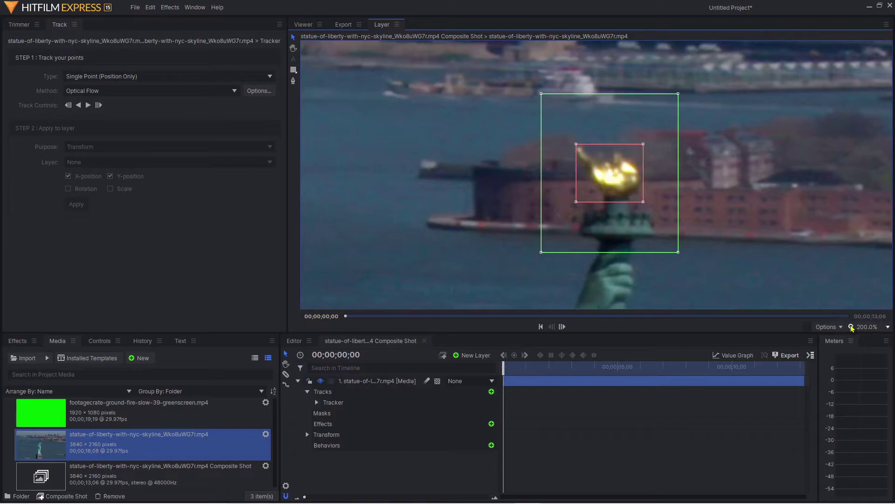
# Step: Set the Layer viewer to Scale to Fit and track the torch flame forward
pyautogui.click(867, 329)
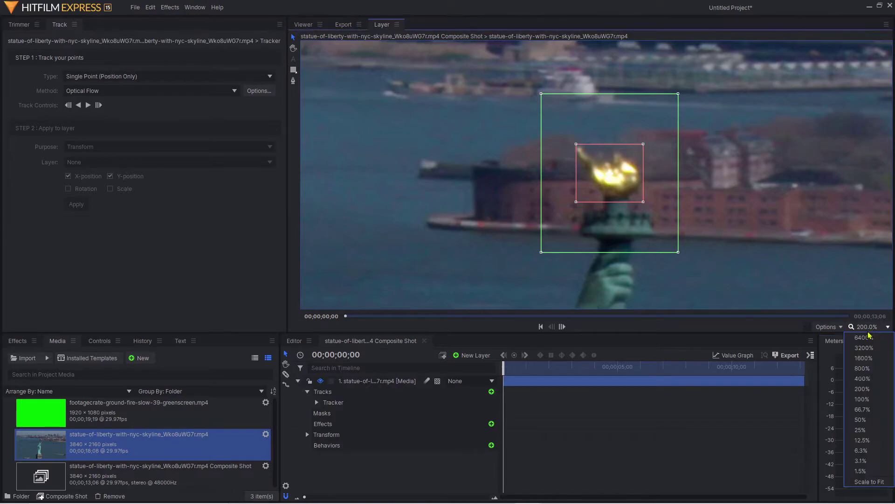
pyautogui.click(870, 482)
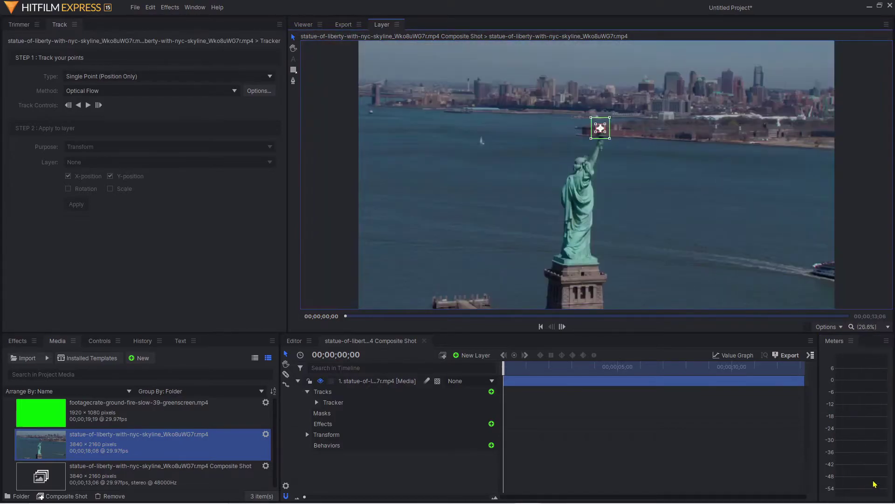
pyautogui.click(88, 106)
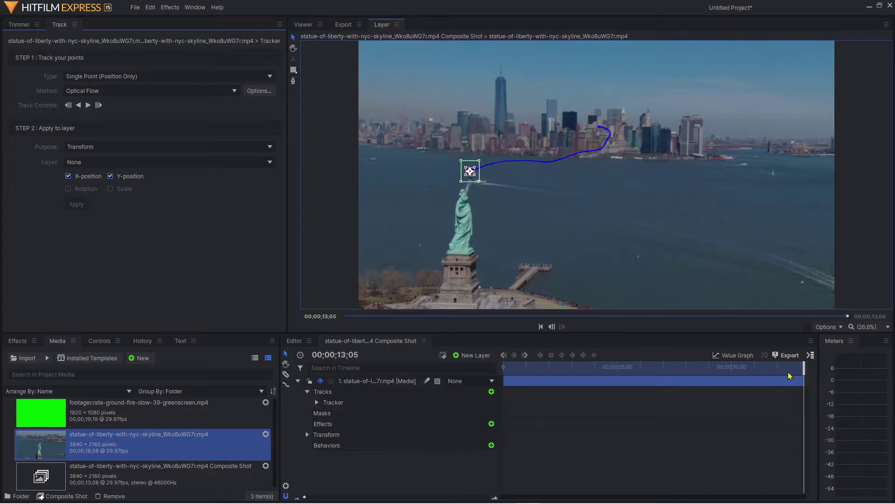
# Step: Return the playhead to the start and add a New Point layer to the composite
pyautogui.moveTo(789, 376); pyautogui.dragTo(497, 406)
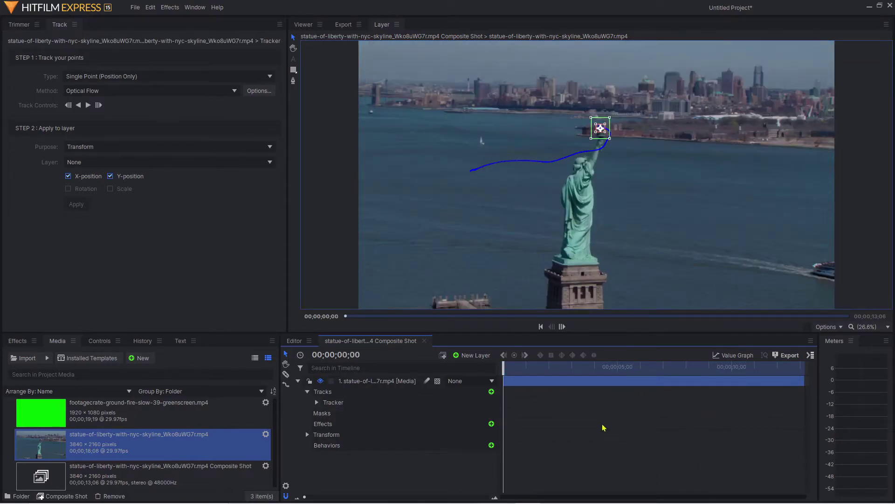
pyautogui.click(461, 356)
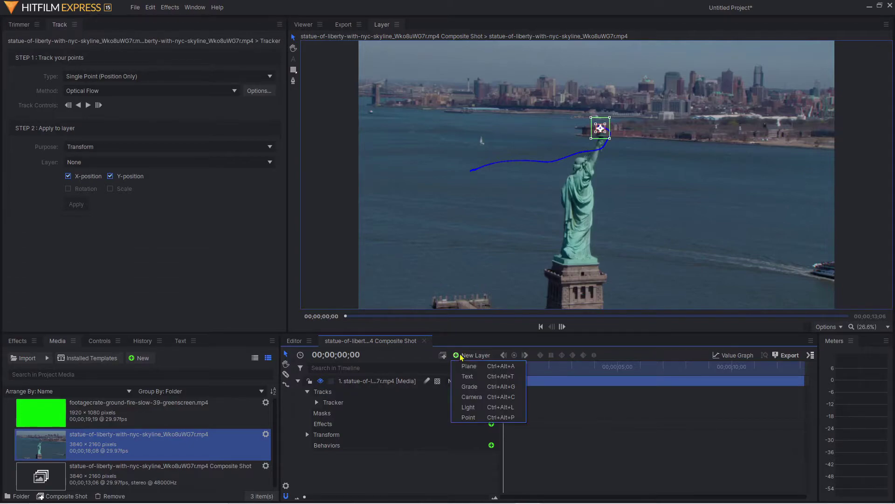
pyautogui.click(468, 417)
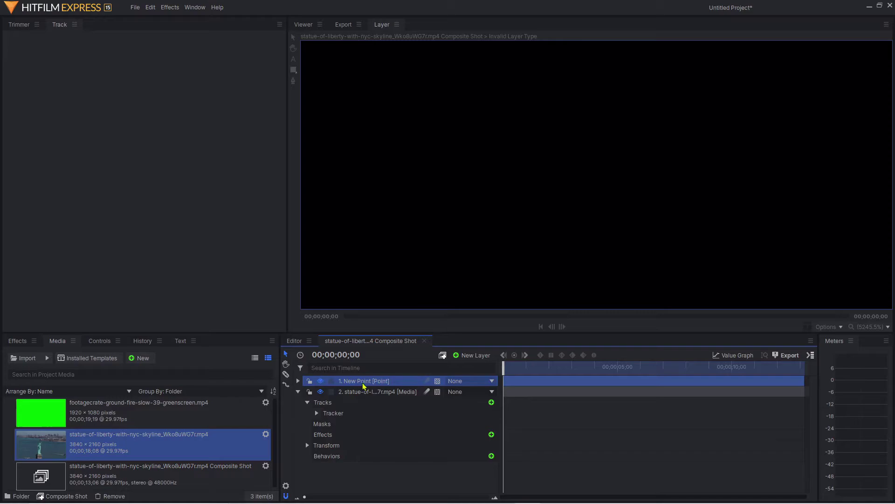
# Step: Apply the tracker's motion to the New Point layer
pyautogui.click(346, 412)
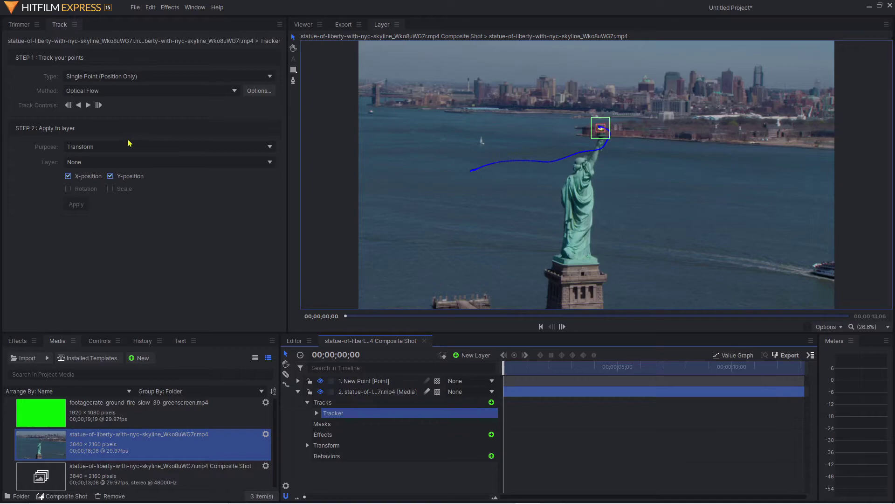
pyautogui.click(110, 165)
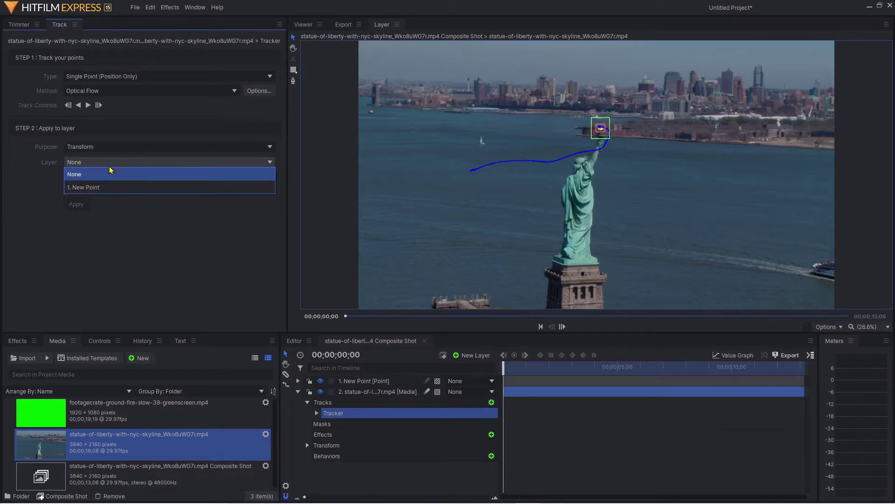
pyautogui.click(80, 191)
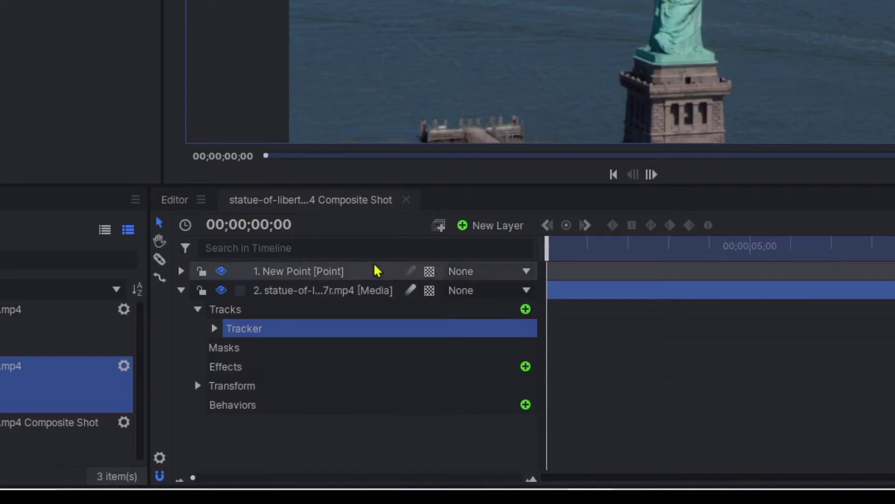
# Step: Check New Point's transform keyframes, collapse both layers, and return to the composite viewer
pyautogui.click(181, 271)
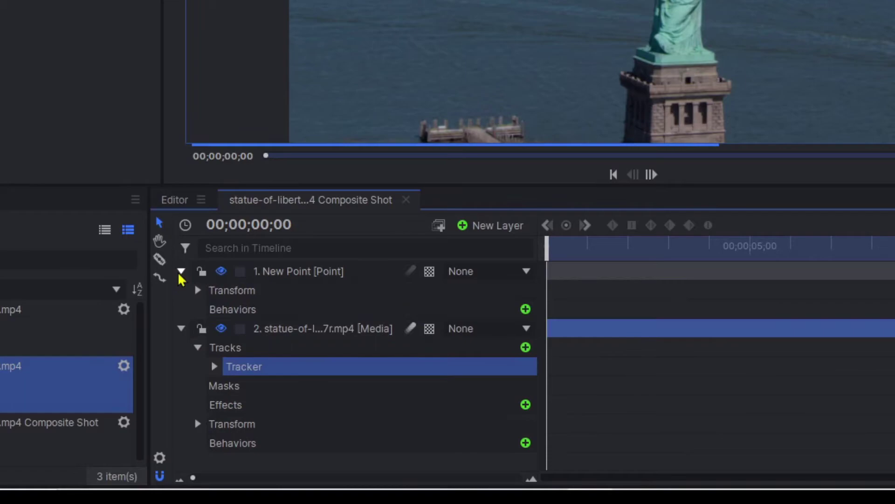
pyautogui.click(198, 290)
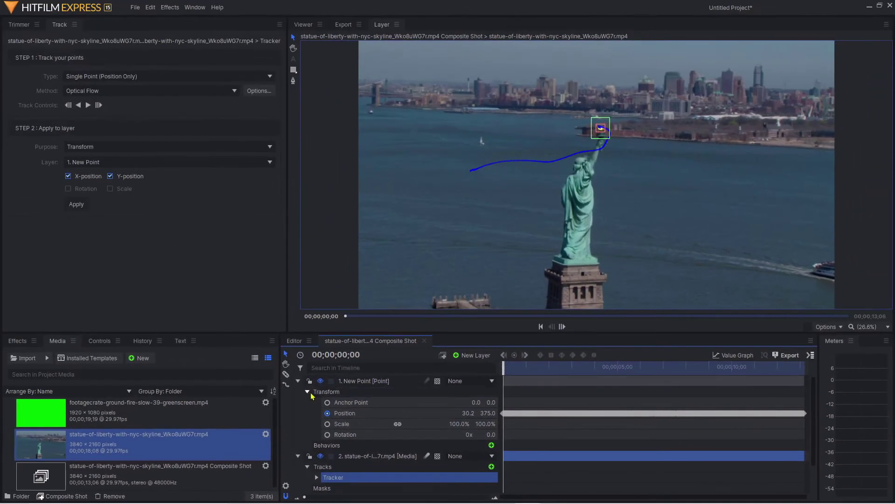
pyautogui.click(233, 323)
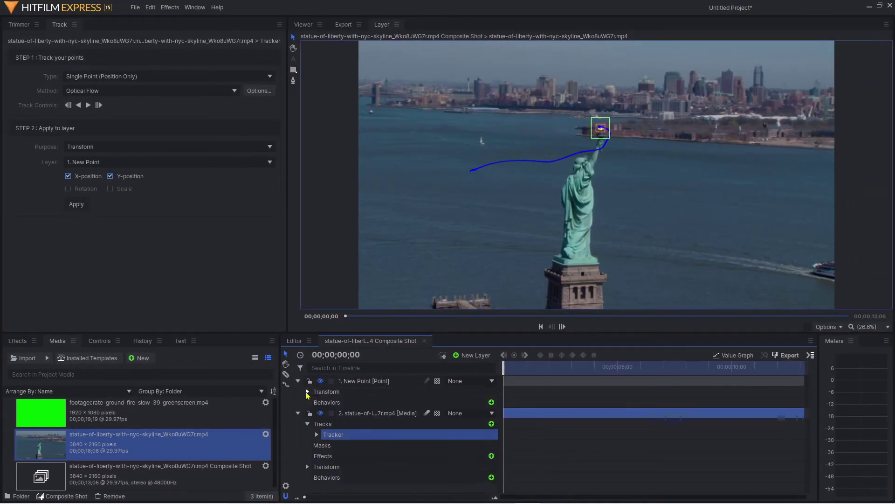
pyautogui.click(299, 381)
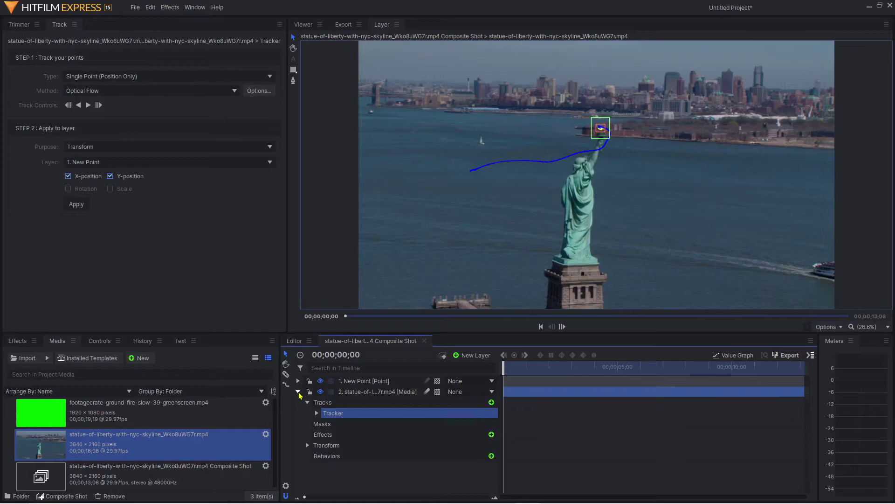
pyautogui.click(298, 392)
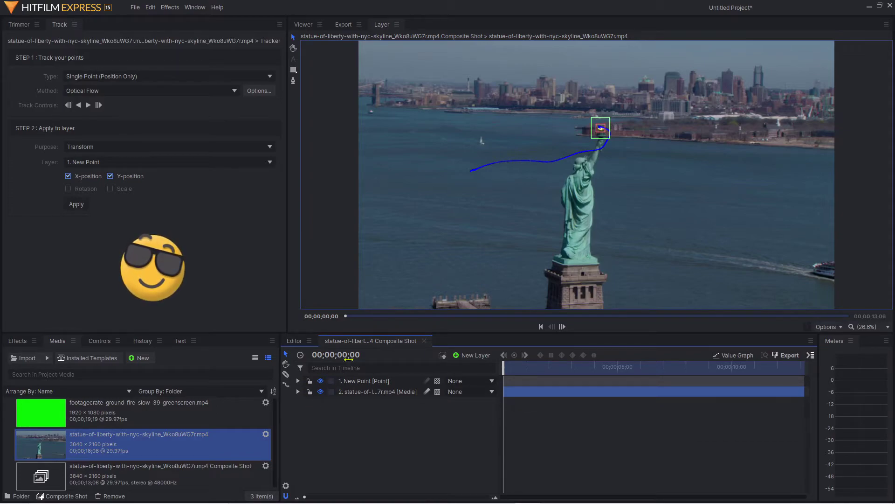
pyautogui.click(312, 22)
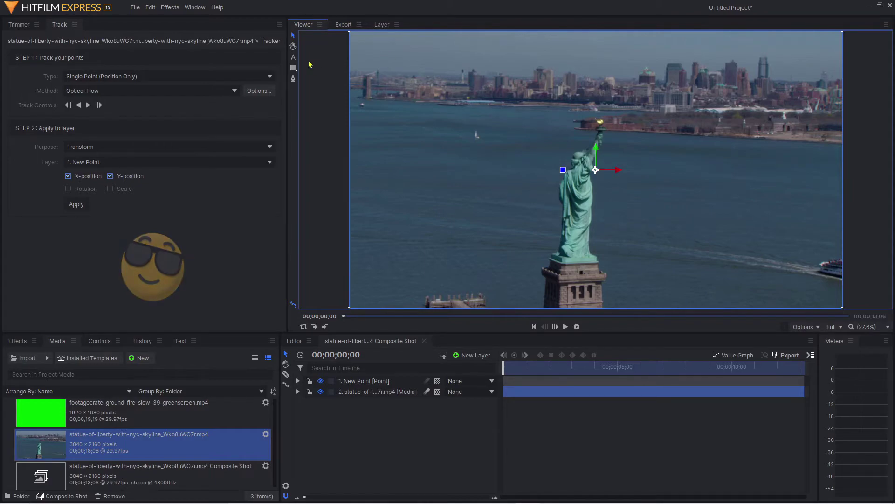
# Step: Create a 'Welcome to New York' text layer and nudge it beside the torch
pyautogui.press('t')
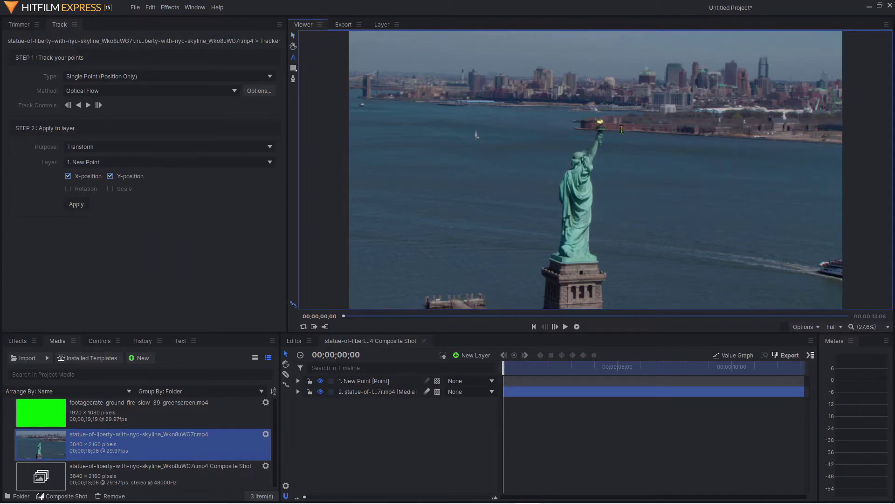
pyautogui.click(622, 130)
pyautogui.write('Welcome t')
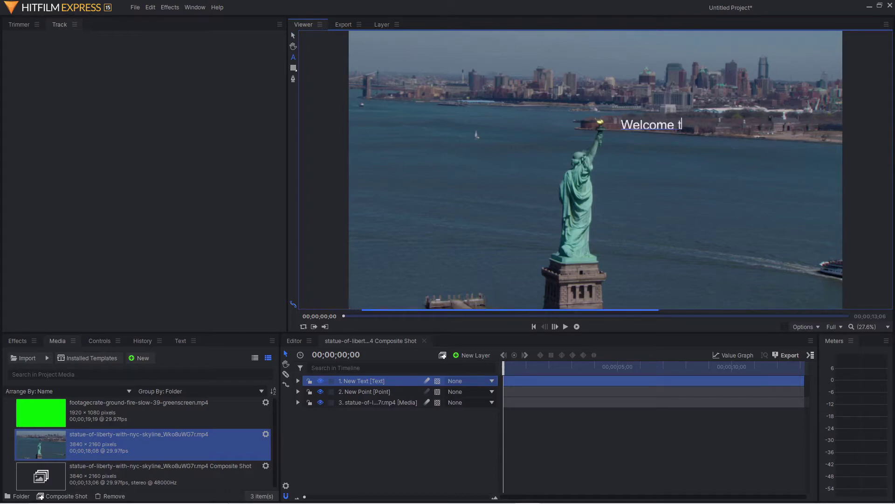
pyautogui.write('o New York')
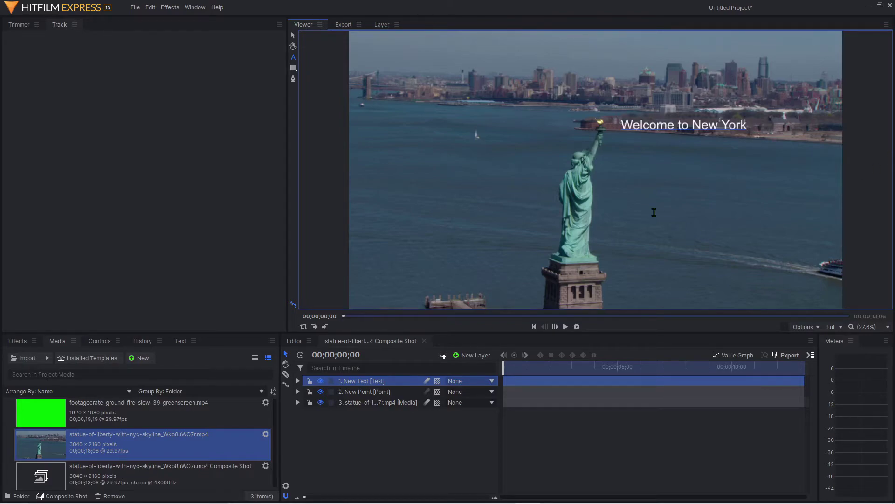
pyautogui.press('Escape')
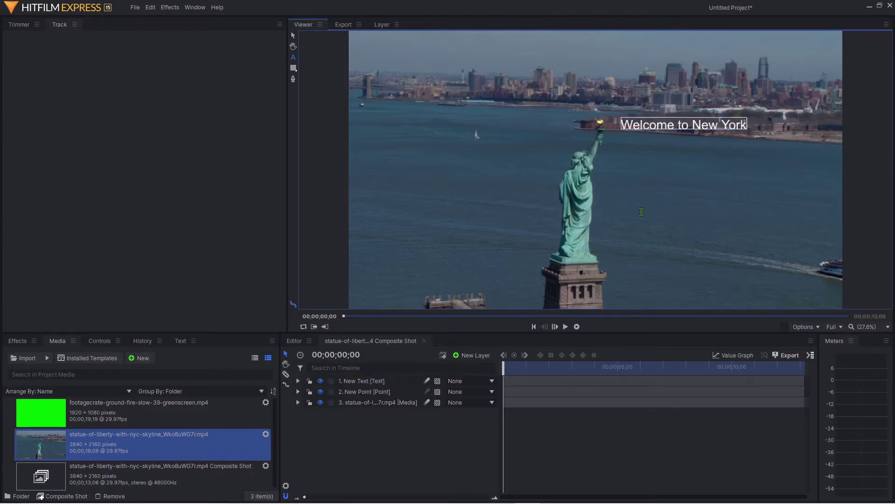
pyautogui.click(294, 34)
pyautogui.click(658, 126)
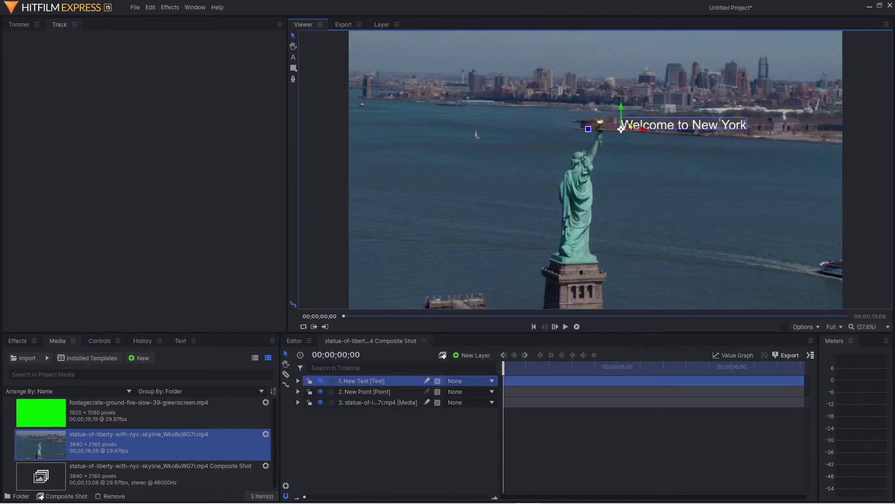
pyautogui.moveTo(621, 132); pyautogui.dragTo(614, 131)
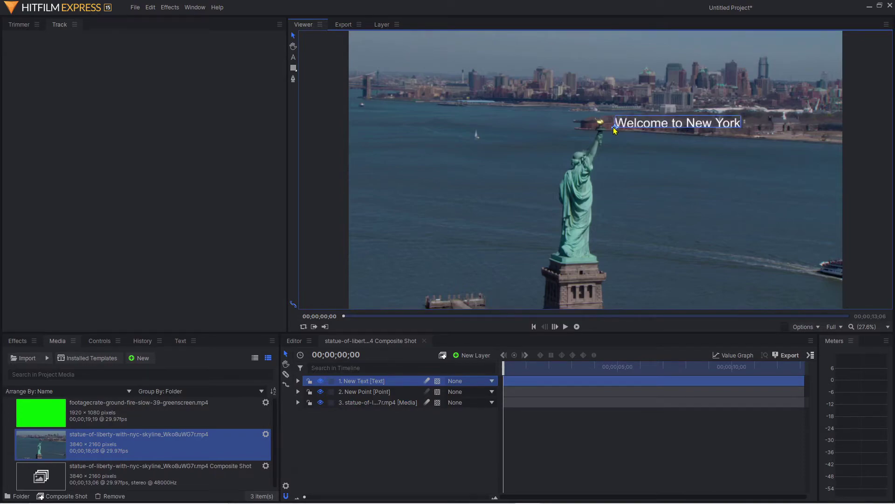
pyautogui.click(653, 180)
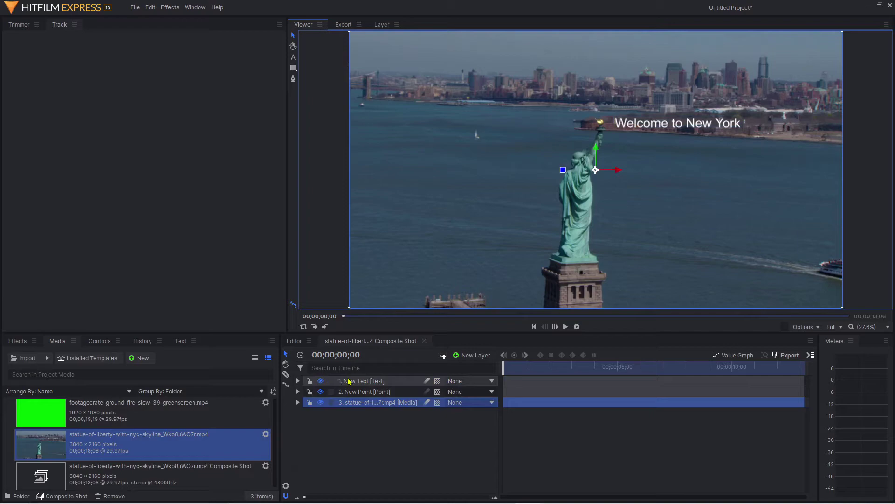
# Step: Set the text layer's Parent to 2. New Point
pyautogui.click(462, 381)
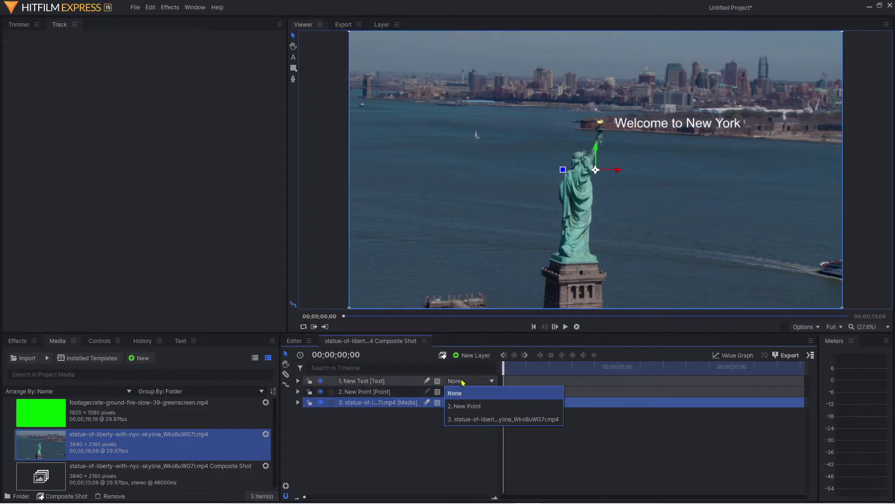
pyautogui.click(460, 406)
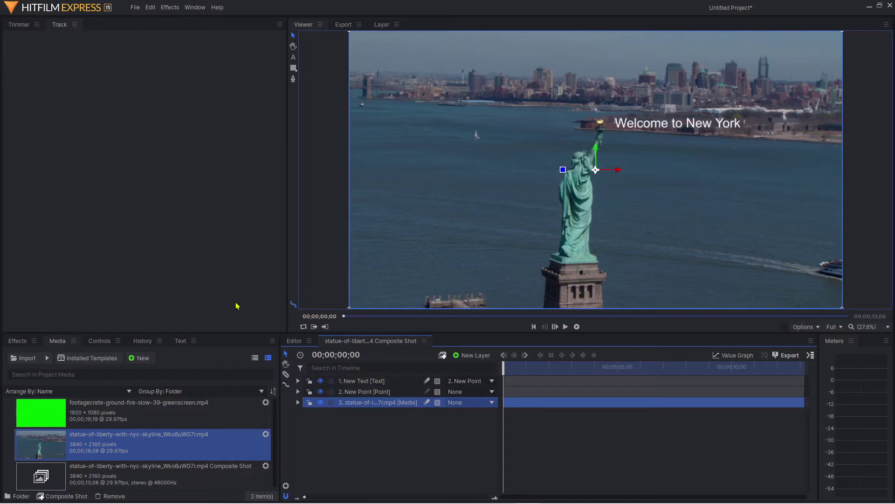
# Step: Drop the footagecrate green-screen fire clip onto the timeline's top and scrub forward
pyautogui.moveTo(44, 413); pyautogui.dragTo(379, 382)
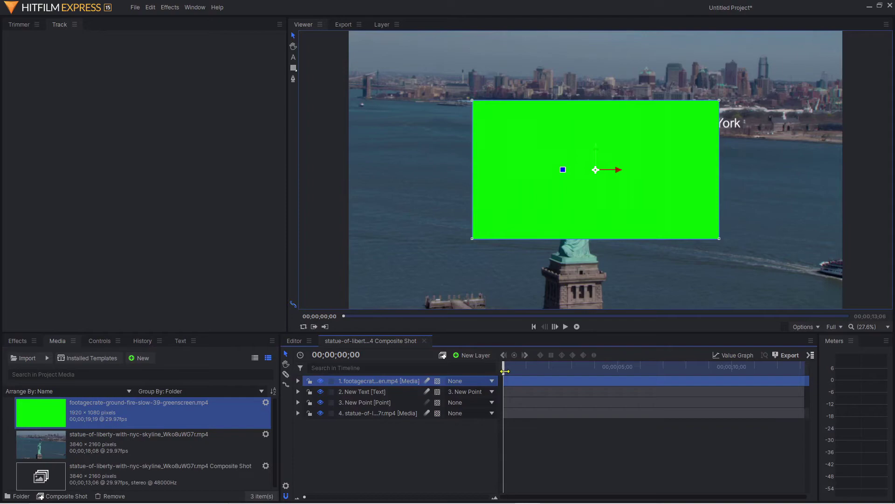
pyautogui.moveTo(505, 371); pyautogui.dragTo(684, 369)
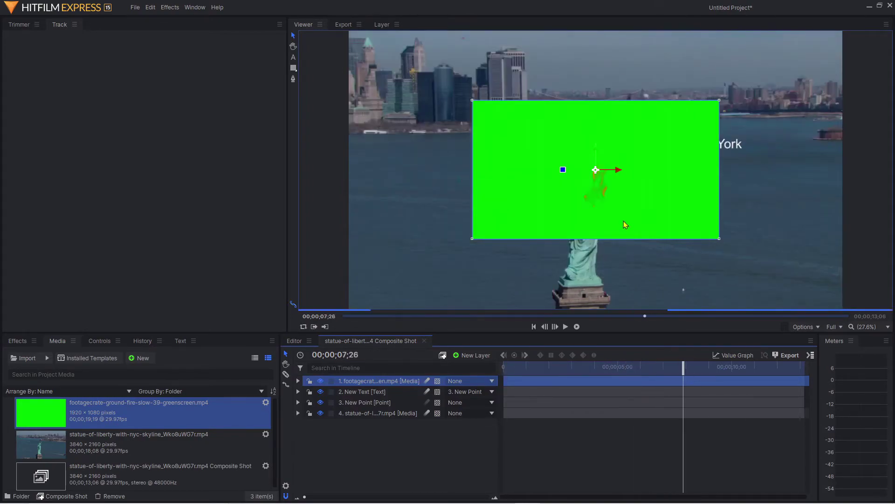
# Step: Apply the Keying > Color Difference Key effect to the fire layer
pyautogui.click(20, 340)
pyautogui.scroll(-2, 31, 457)
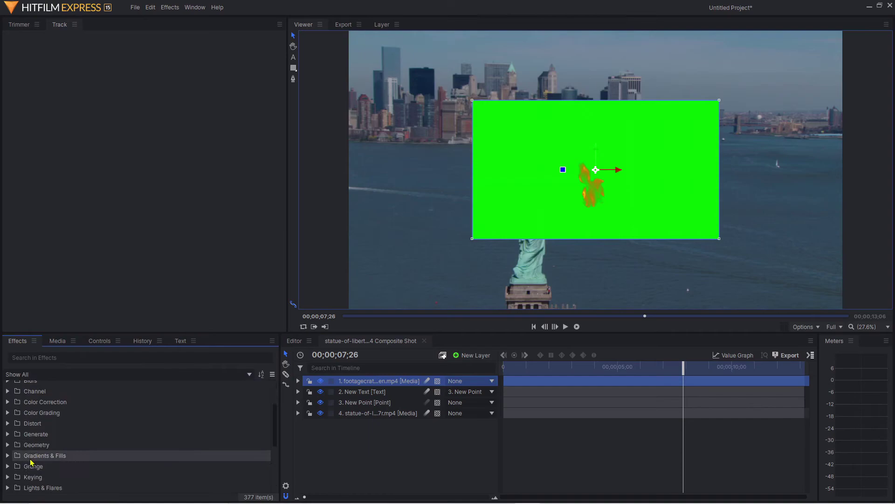
pyautogui.scroll(3, 31, 461)
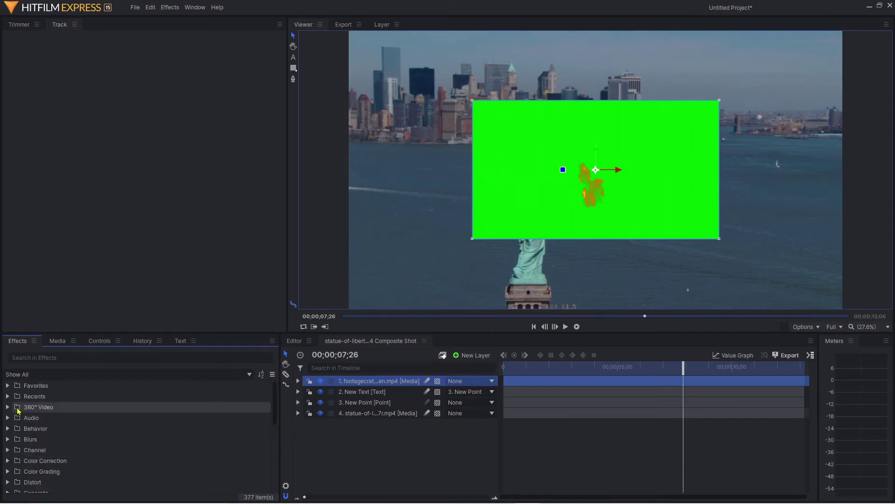
pyautogui.scroll(-3, 28, 465)
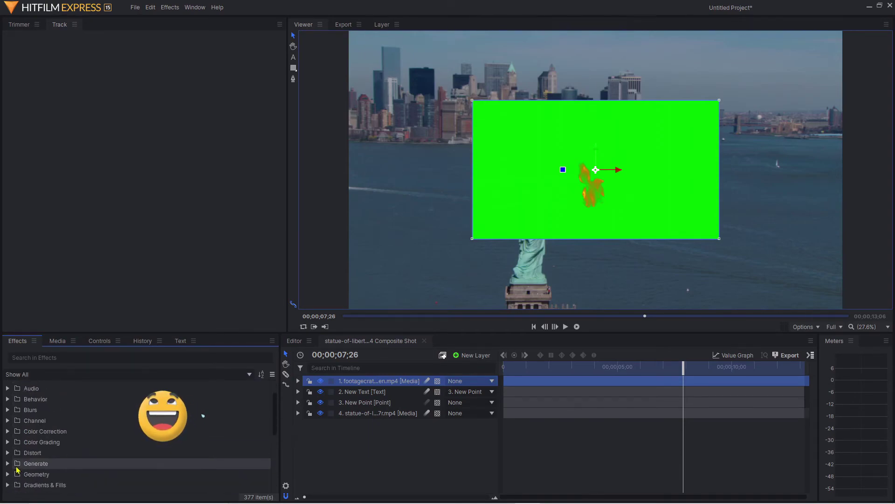
pyautogui.scroll(-5, 17, 462)
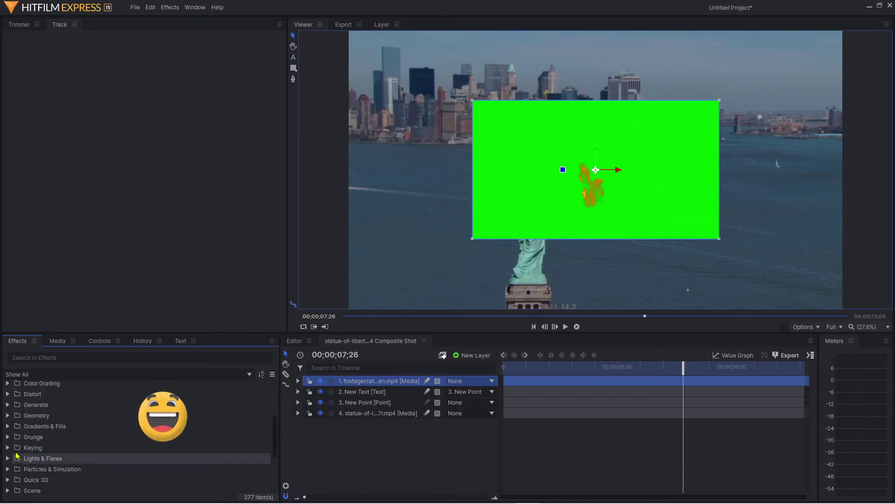
pyautogui.click(15, 450)
pyautogui.click(64, 482)
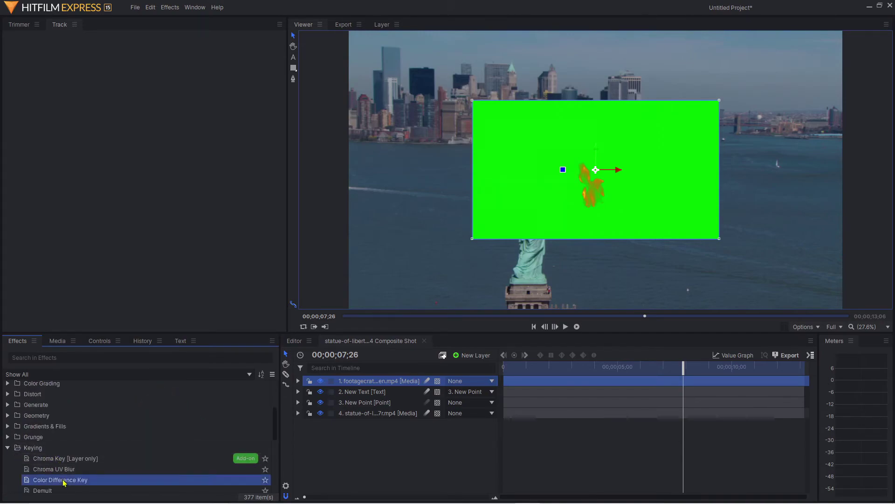
pyautogui.moveTo(401, 381); pyautogui.dragTo(401, 382)
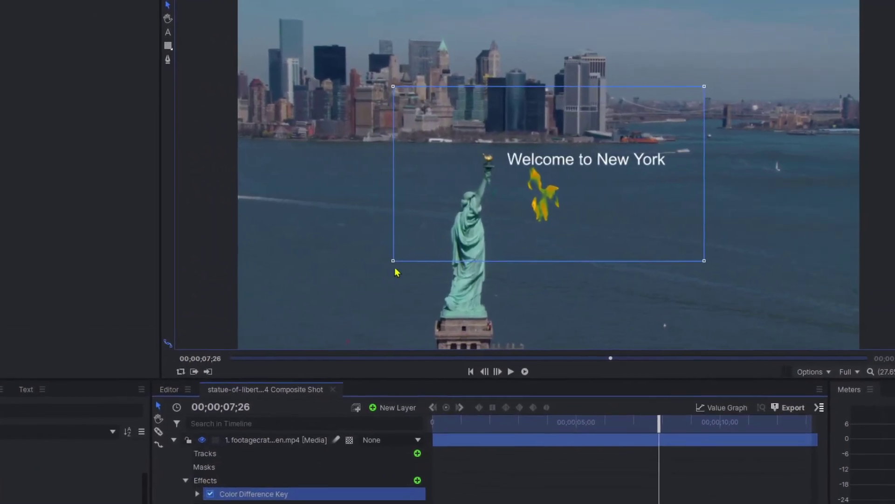
# Step: Narrow and scale down the fire layer, then set the flame onto the torch
pyautogui.moveTo(400, 274); pyautogui.dragTo(431, 280)
pyautogui.moveTo(533, 249); pyautogui.dragTo(477, 172)
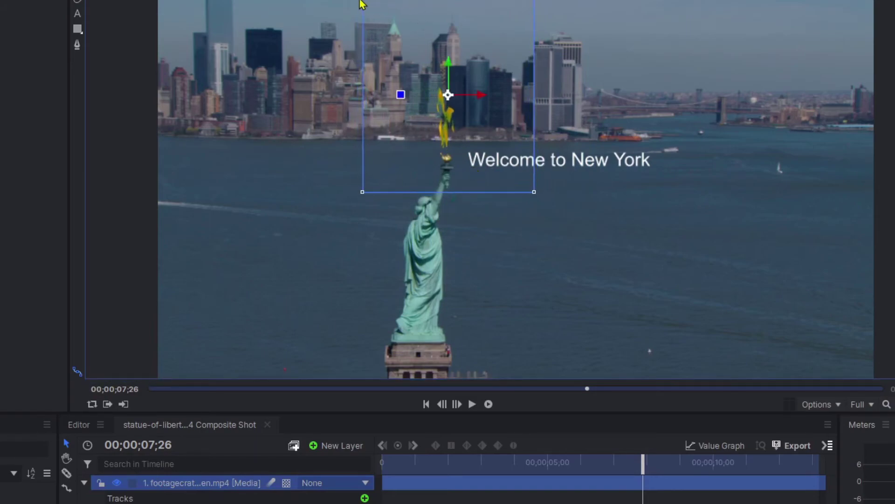
pyautogui.moveTo(364, 4); pyautogui.dragTo(371, 20)
pyautogui.moveTo(511, 125); pyautogui.dragTo(514, 140)
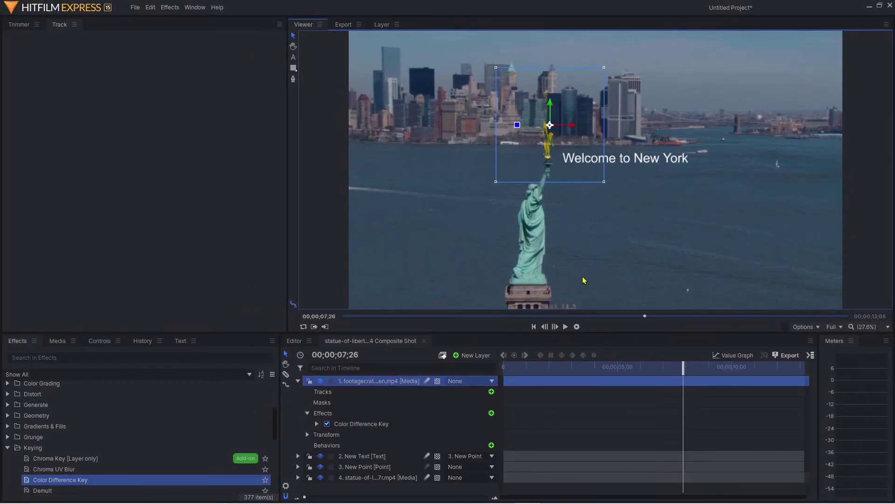
# Step: Set the flame layer's parent to 3. New Point, then rewind the playhead to the first frame
pyautogui.click(299, 381)
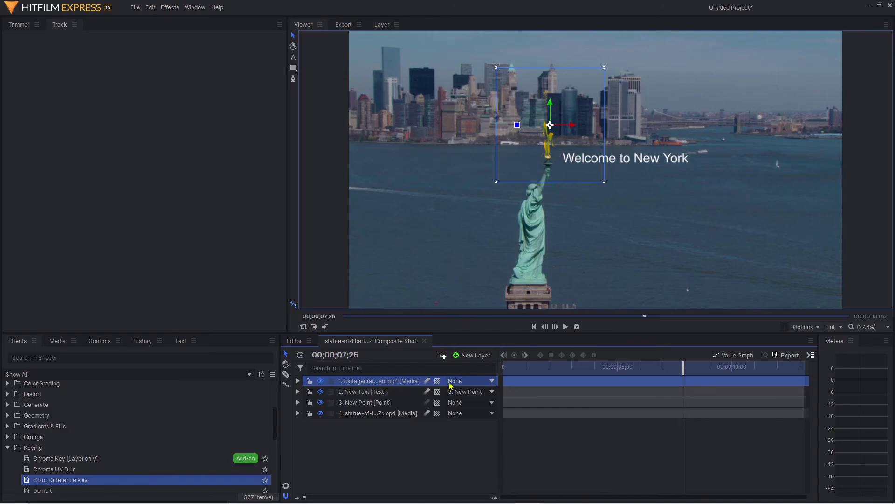
pyautogui.click(465, 383)
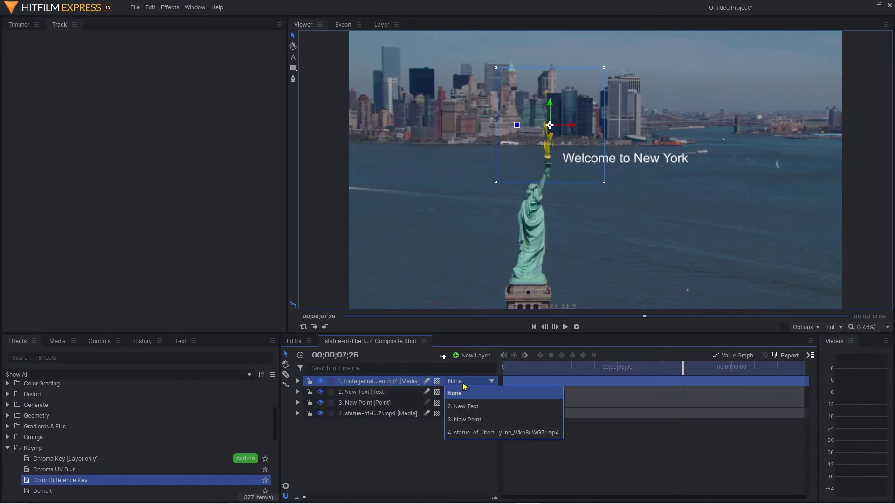
pyautogui.click(465, 419)
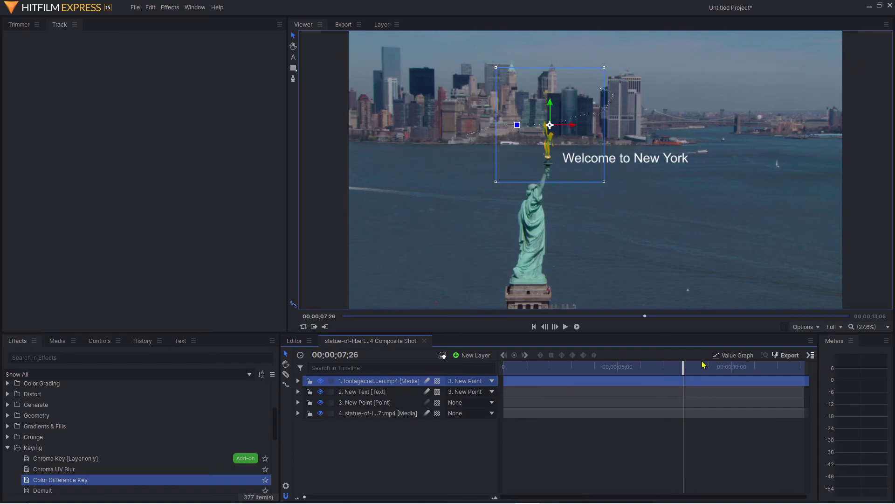
pyautogui.moveTo(668, 370); pyautogui.dragTo(503, 369)
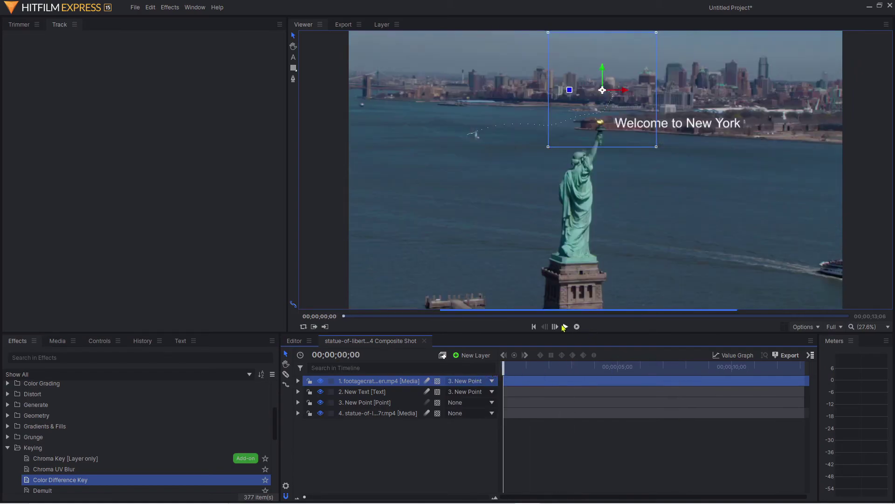
# Step: Preview the composite, checking that the flame and 'Welcome to New York' title follow the torch, then stop playback
pyautogui.click(566, 326)
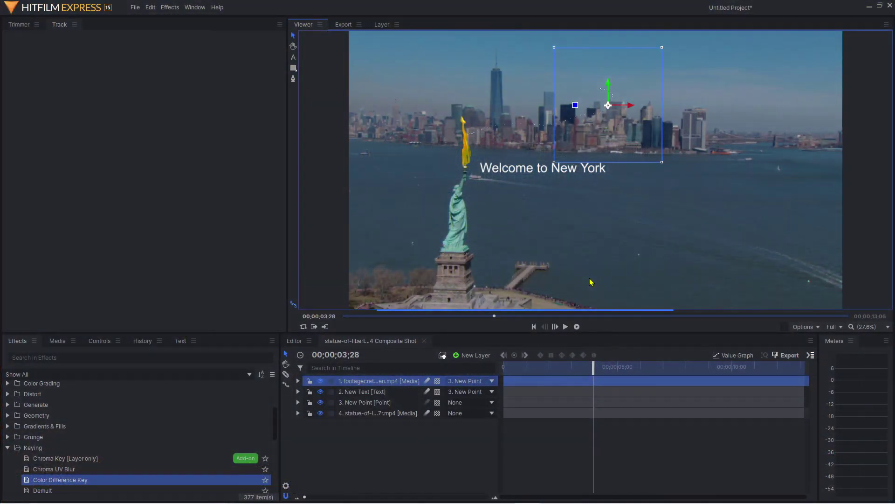
pyautogui.click(566, 327)
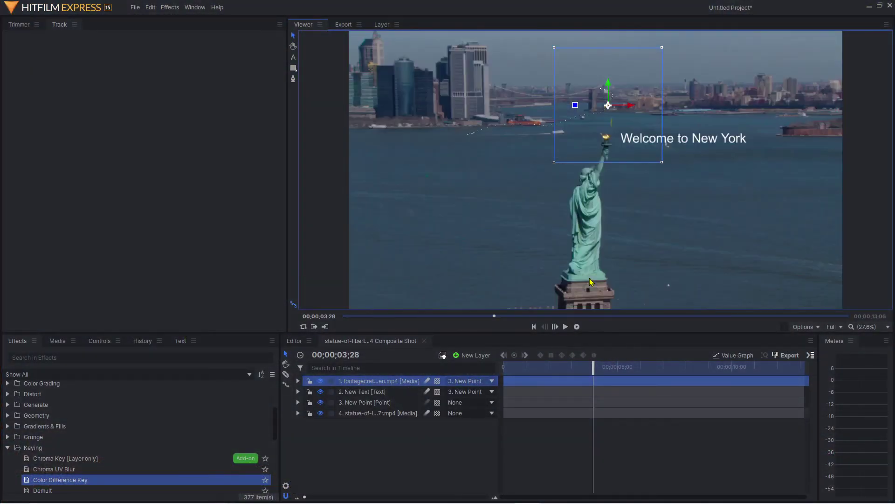